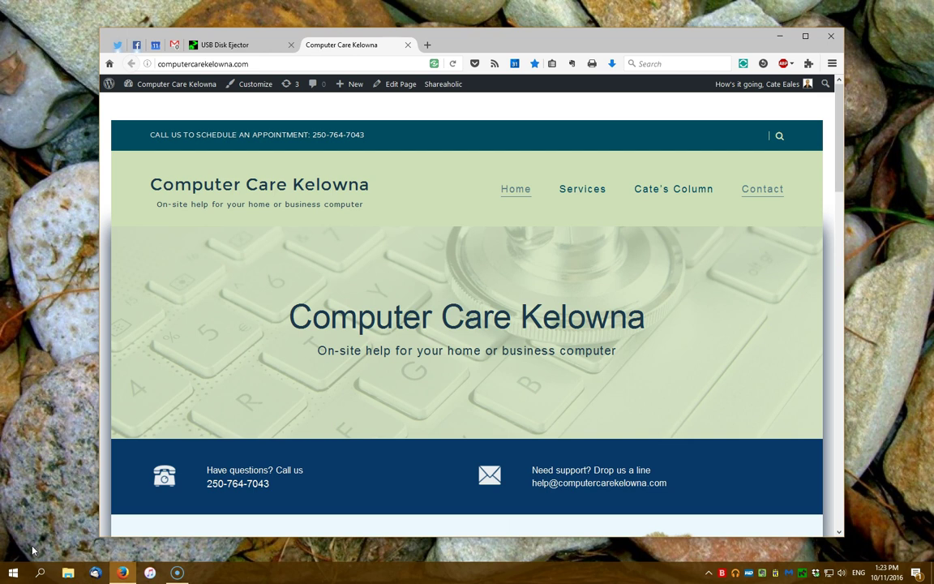
Step: Minimize the browser and open the FUNFUNFUN (G:) drive in File Explorer to view its four items
click(780, 35)
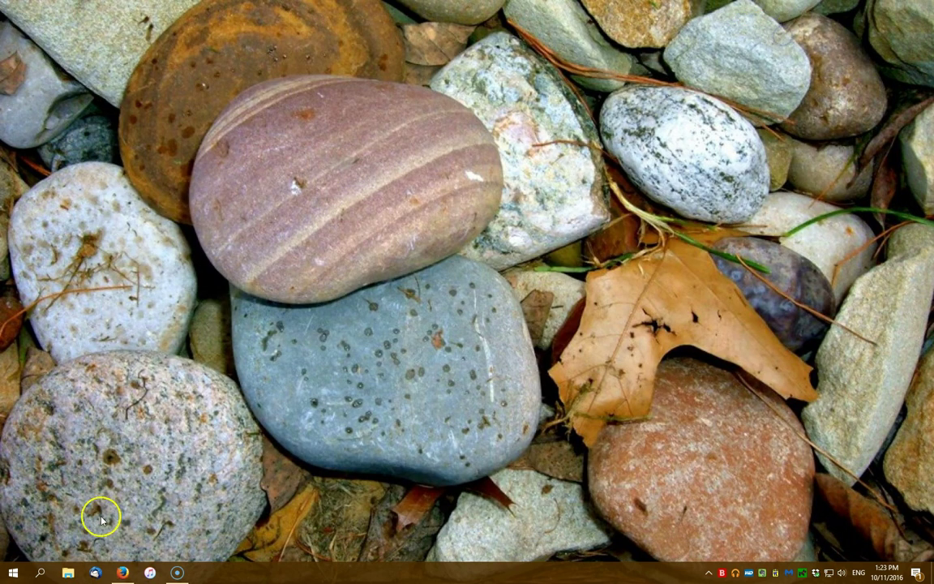
click(69, 572)
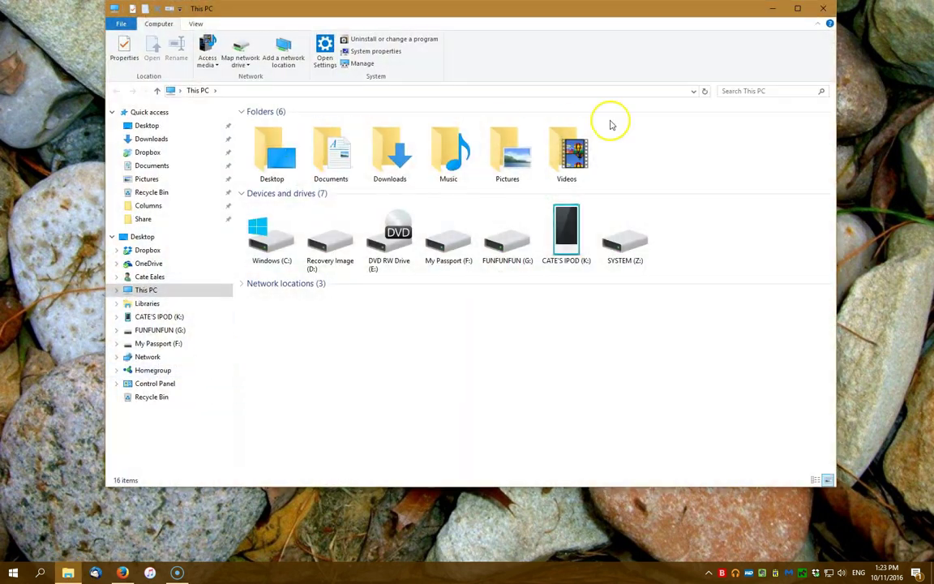
double_click(507, 240)
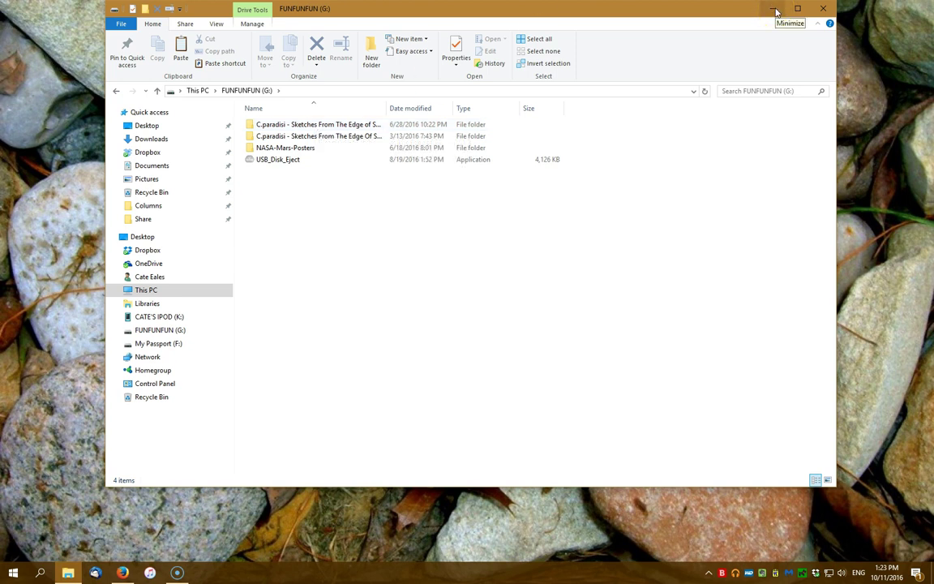
Step: Minimize Explorer and show the Safely Remove Hardware list with the FUNFUNFUN (G:) flash drive
click(775, 12)
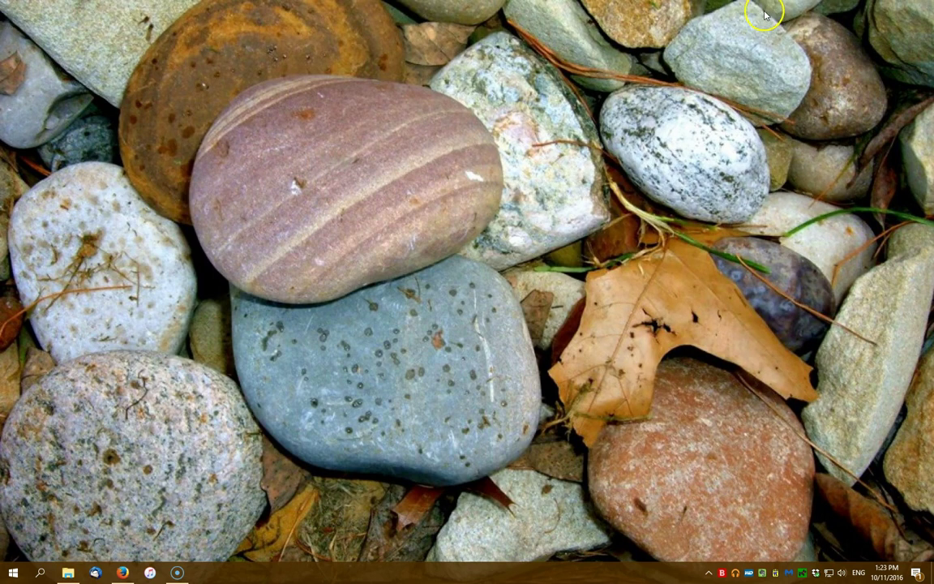
click(709, 575)
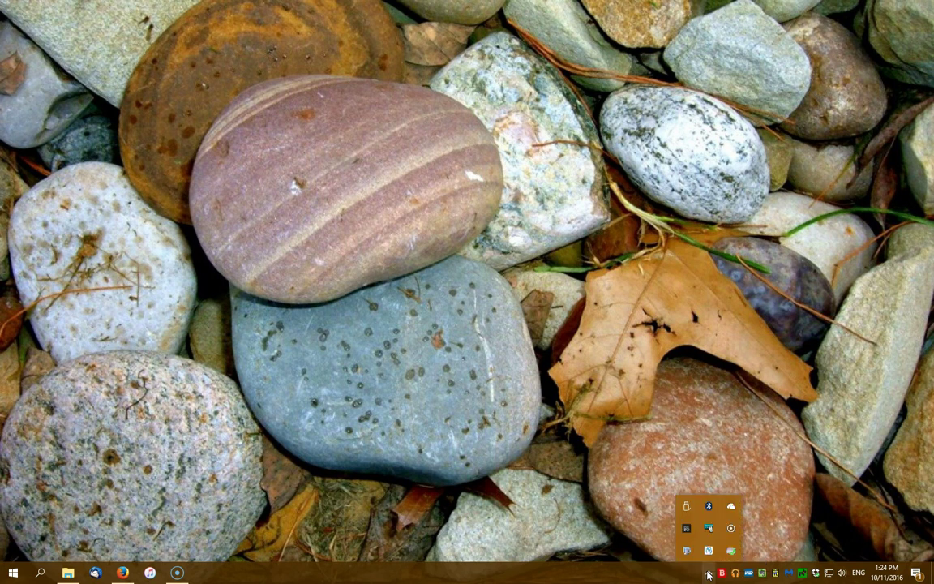
click(688, 511)
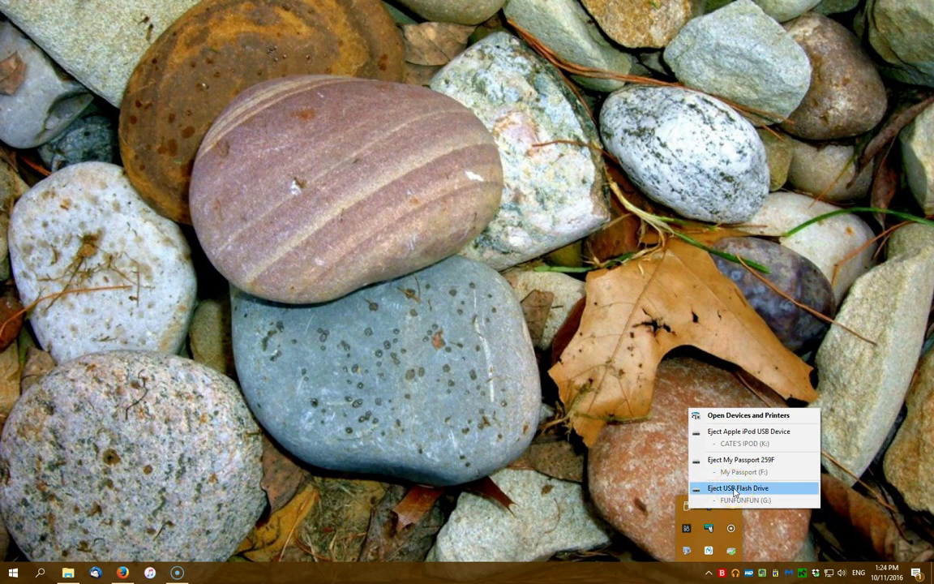
Step: Eject the USB Flash Drive FUNFUNFUN (G:) from the taskbar eject list
click(735, 489)
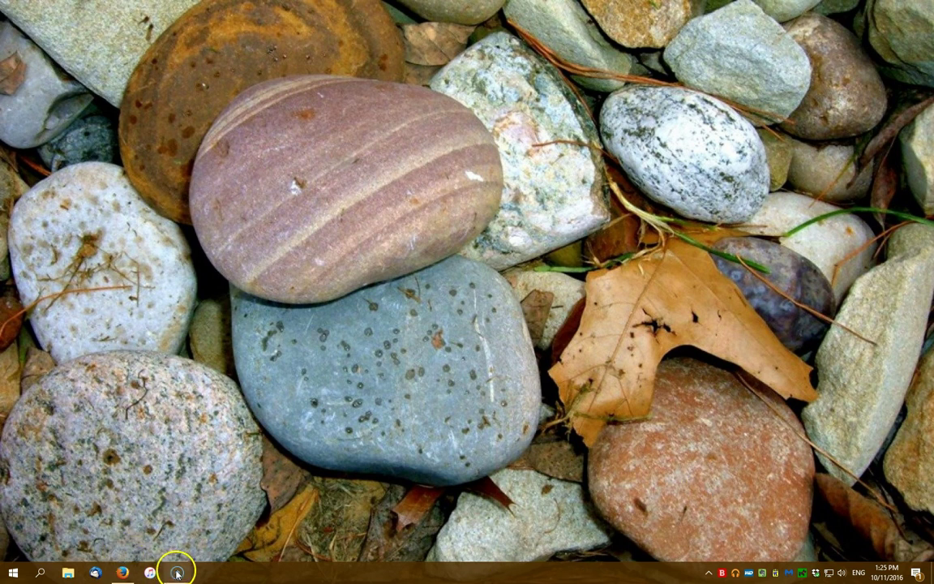
Step: Restore the Screencast-O-Matic window and pause the current screen recording
mouse_move(178, 575)
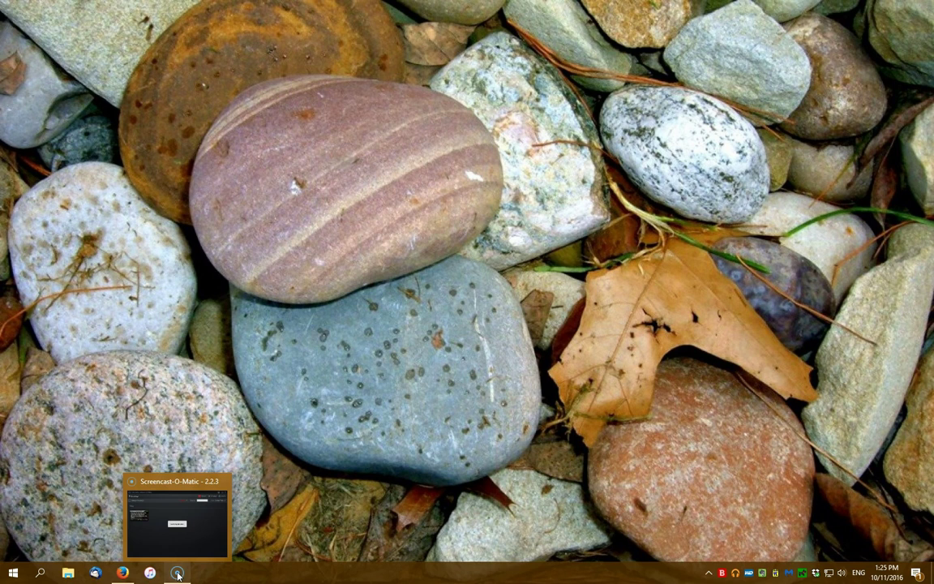
click(178, 575)
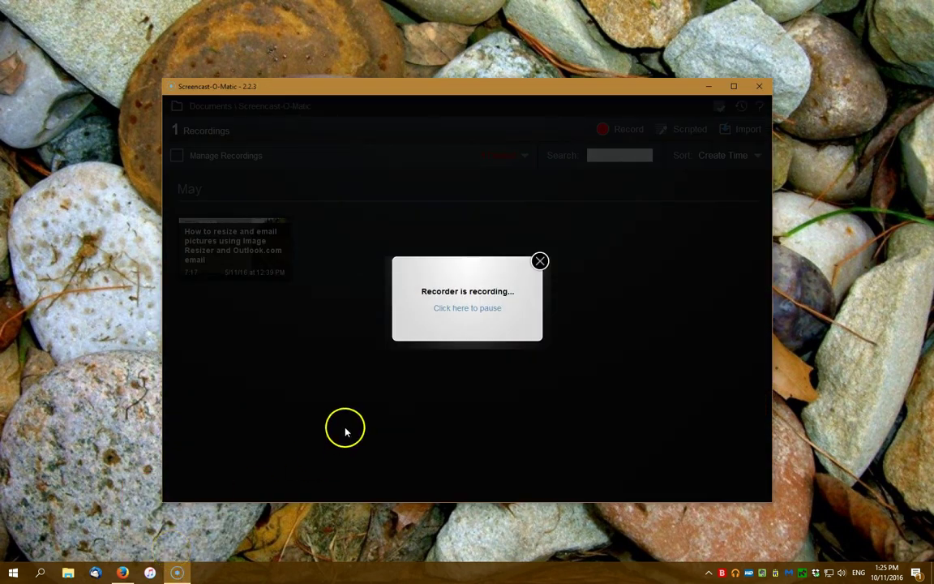
click(448, 309)
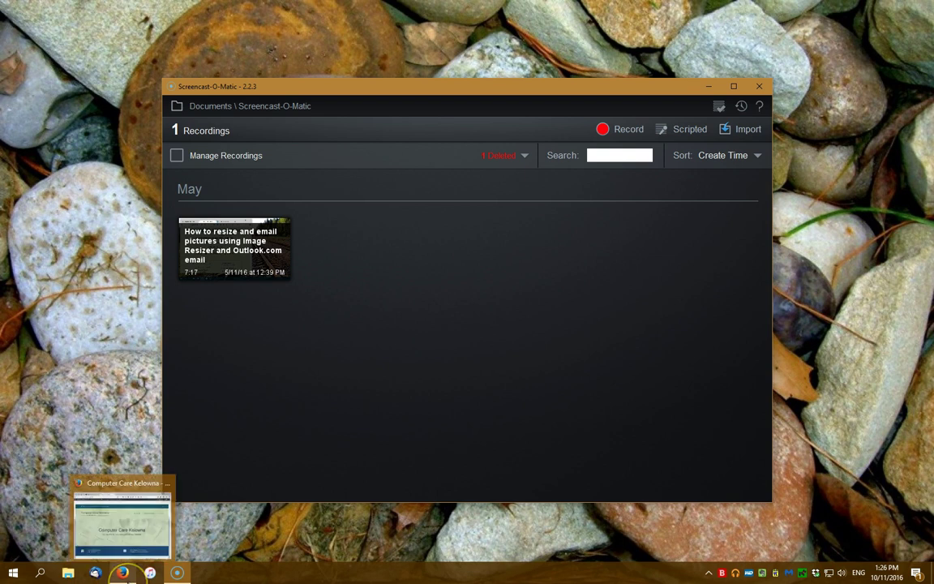
Step: Restore Firefox and trim the USB Disk Ejector readme URL down to the quickandeasysoftware.net home page
click(122, 573)
click(240, 51)
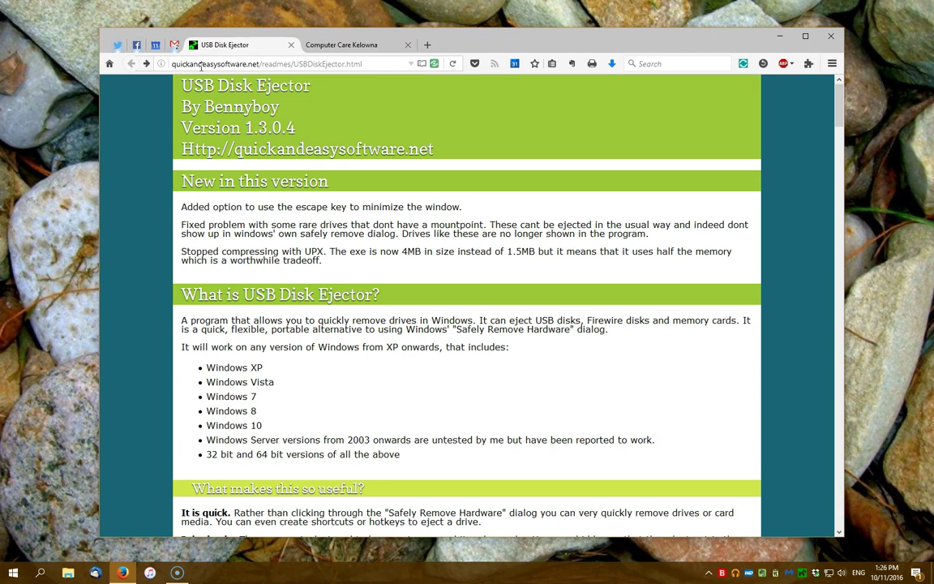
drag(362, 63, 259, 64)
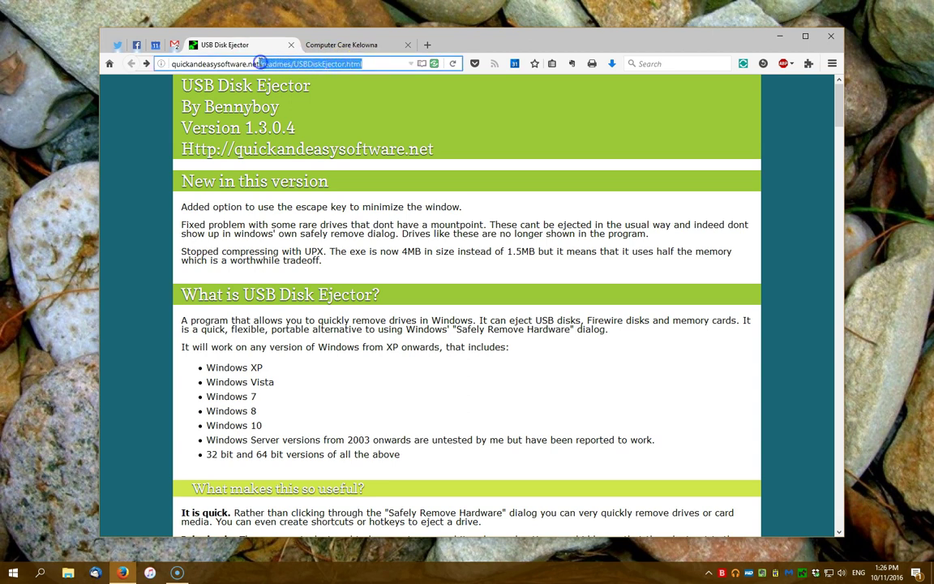
key(BackSpace)
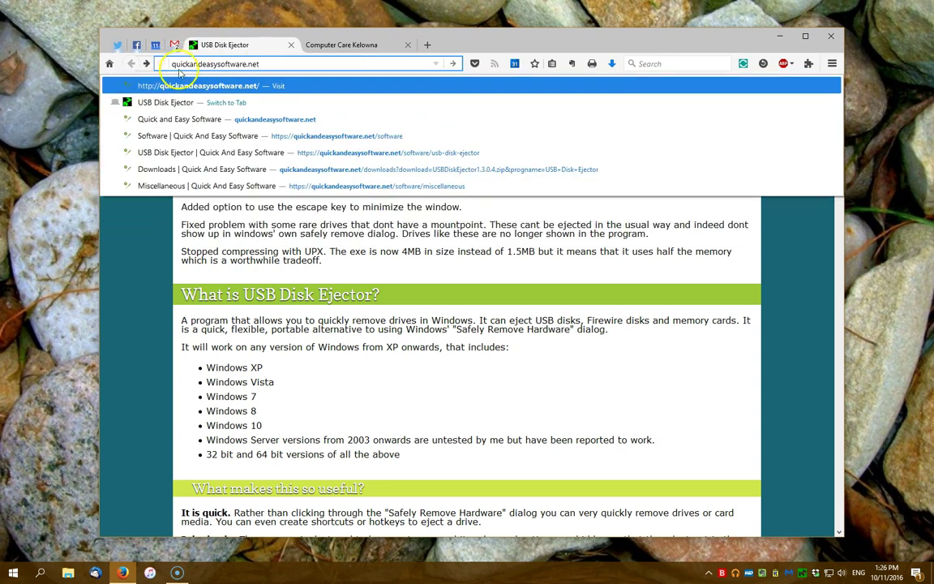
click(197, 86)
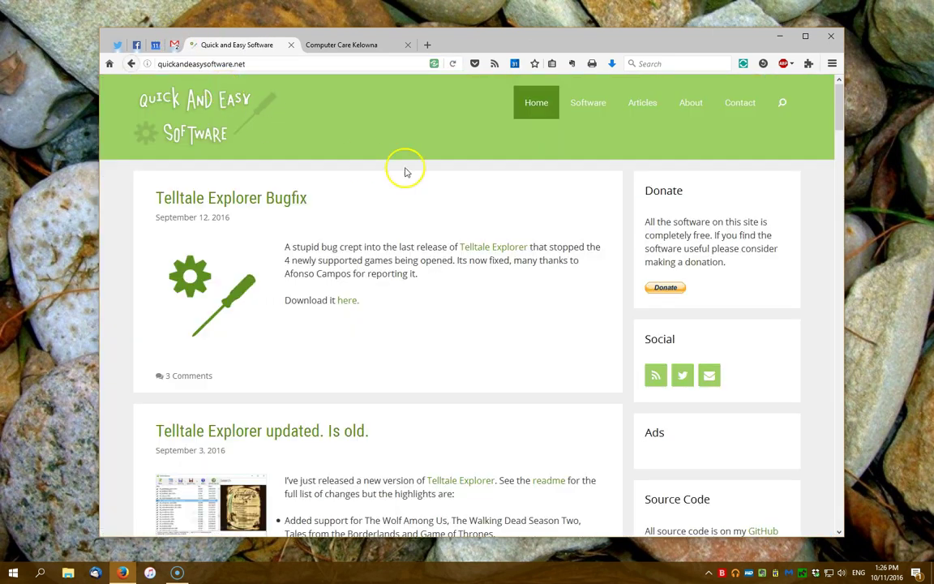
Step: Open the USB Disk Ejector 1.3.0.4 page from Software and scroll through its features to the download link
click(579, 105)
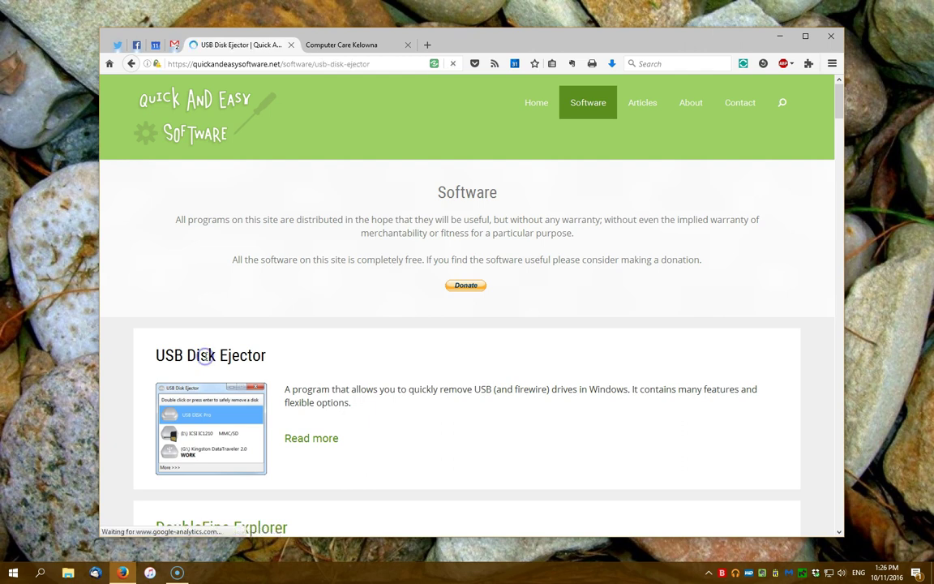
click(205, 362)
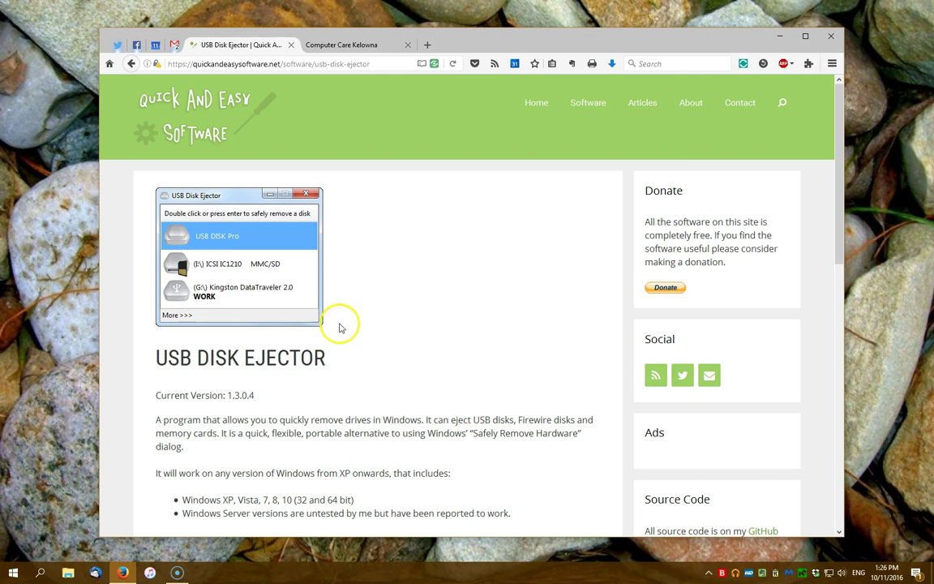
scroll(365, 318, down, 6)
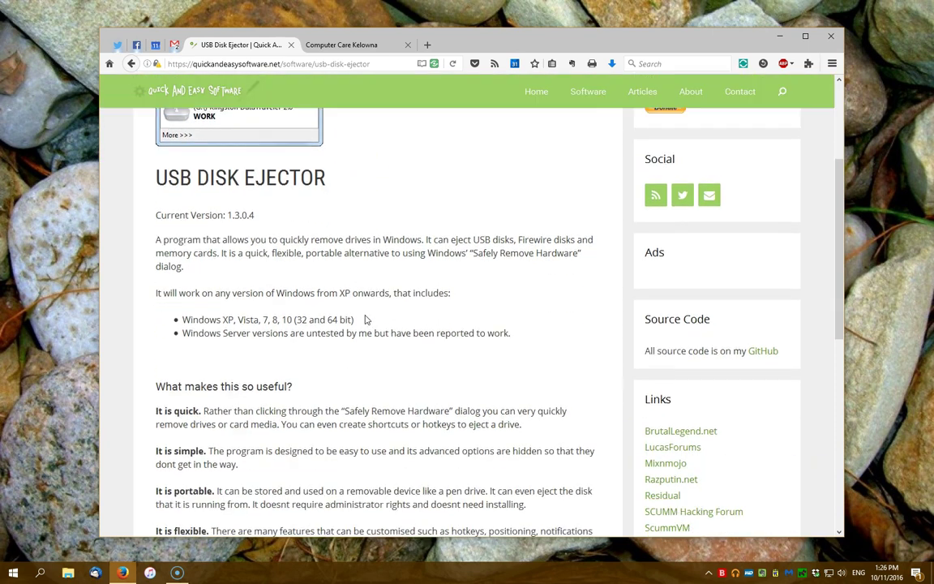
scroll(364, 325, down, 2)
scroll(364, 329, up, 6)
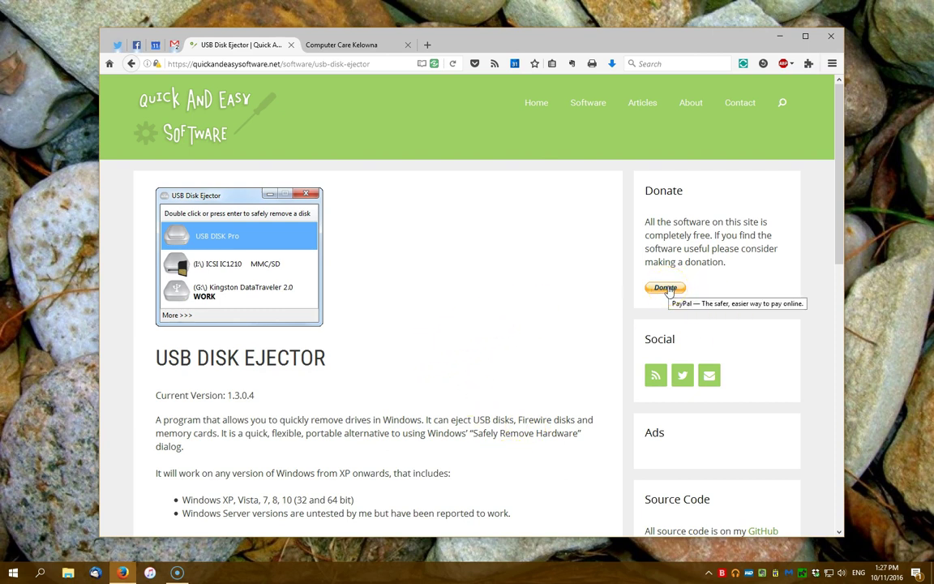
scroll(487, 294, down, 5)
scroll(467, 298, down, 3)
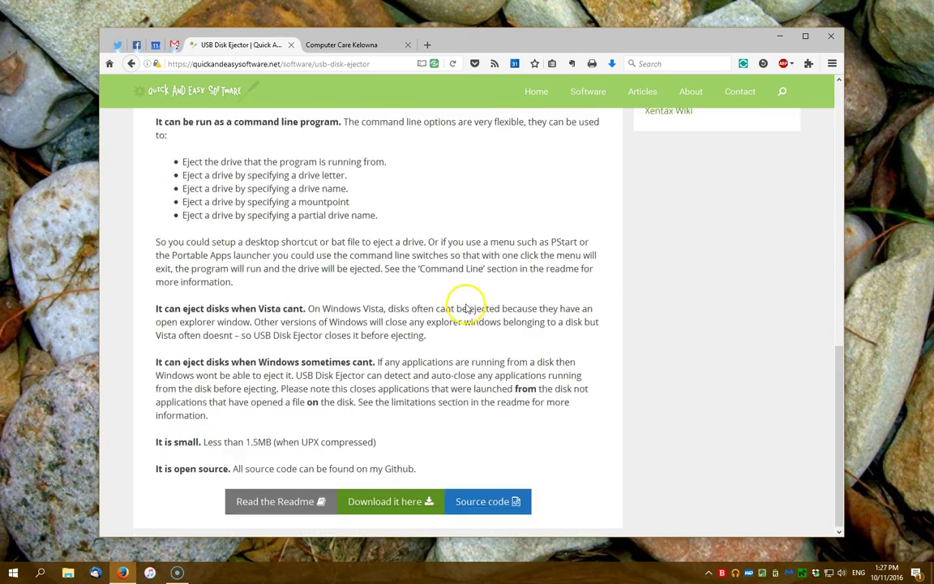
Step: Download USB Disk Ejector, check its 0/68 VirusTotal result, close that tab and minimise Firefox
click(349, 503)
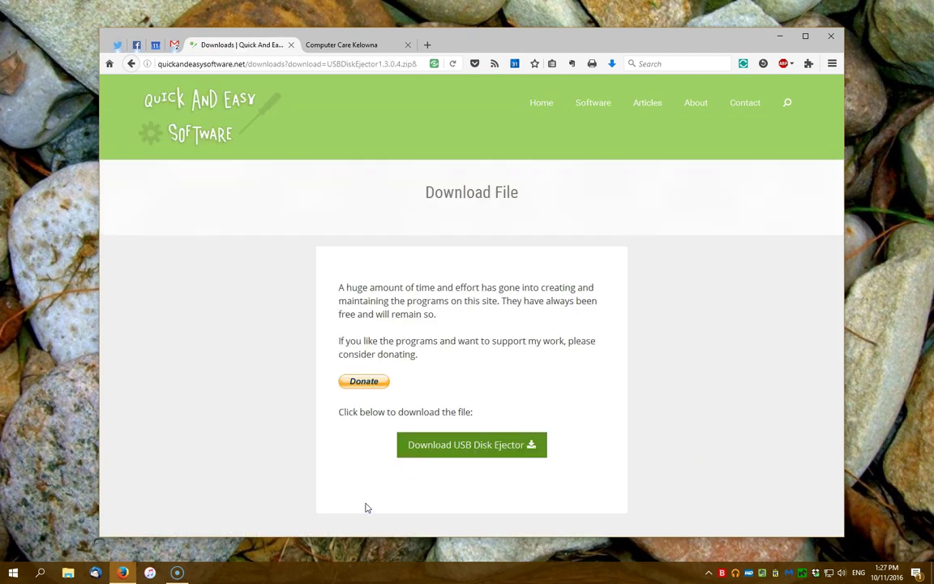
click(496, 452)
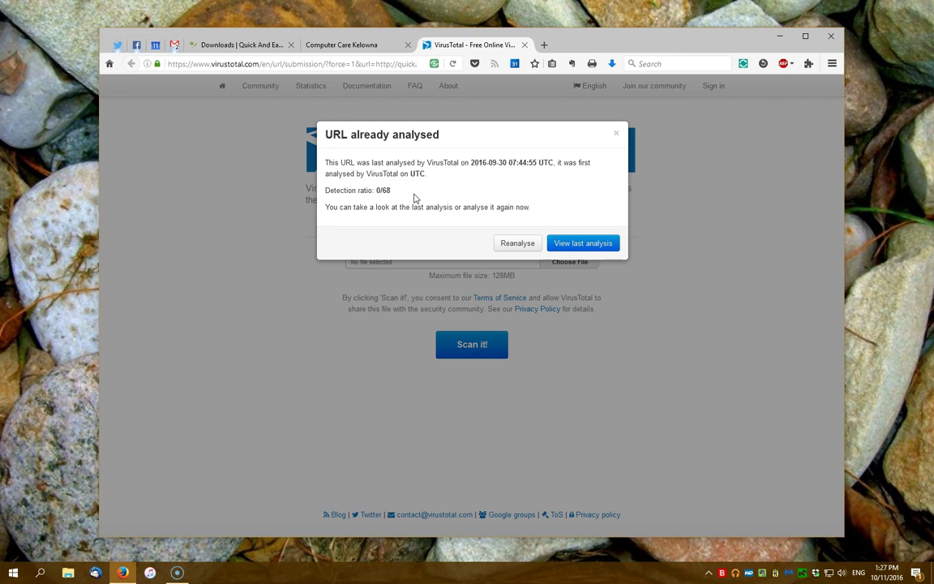
click(618, 134)
click(616, 135)
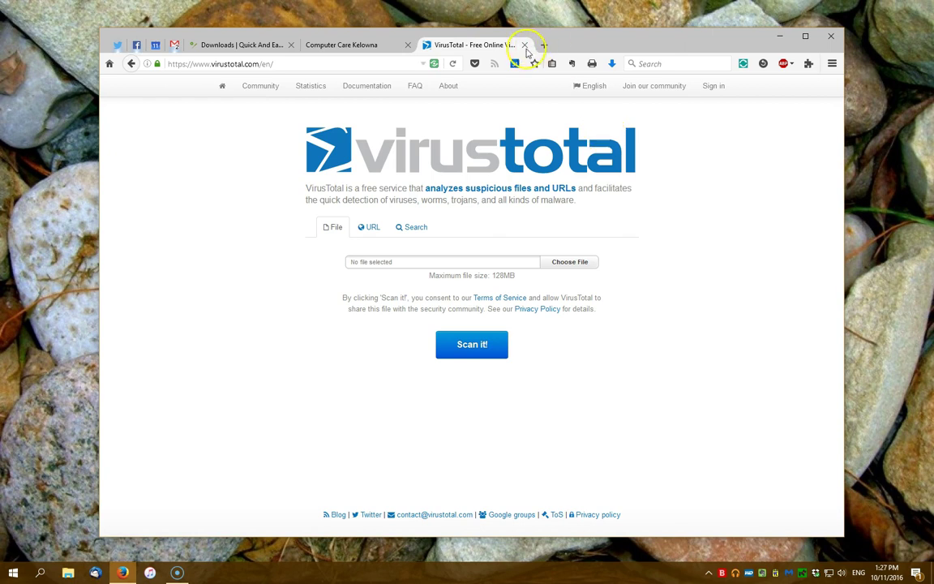
click(525, 45)
click(777, 35)
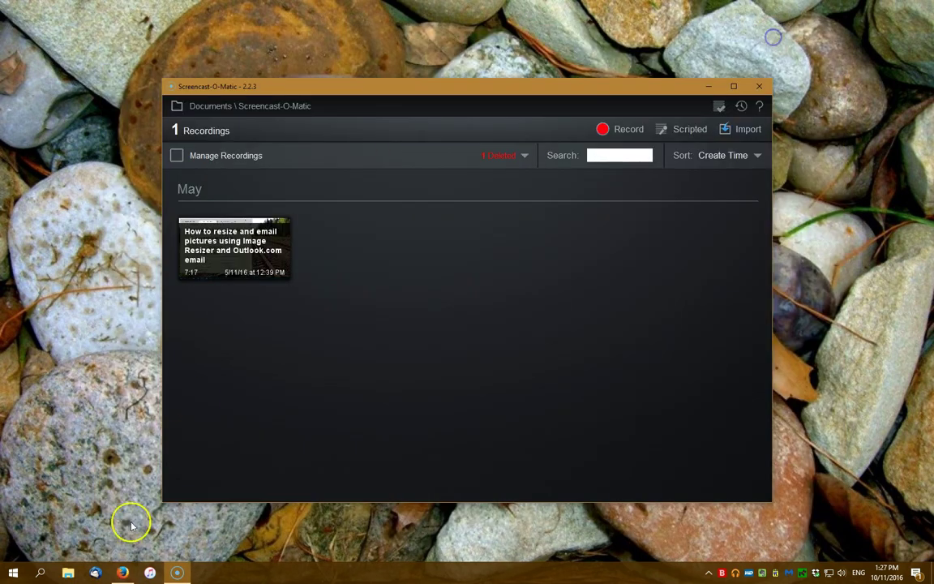
Step: Launch USB_Disk_Eject from Downloads > USBDiskEjector1.3.0.4, then minimize the recorder and Explorer windows
click(708, 85)
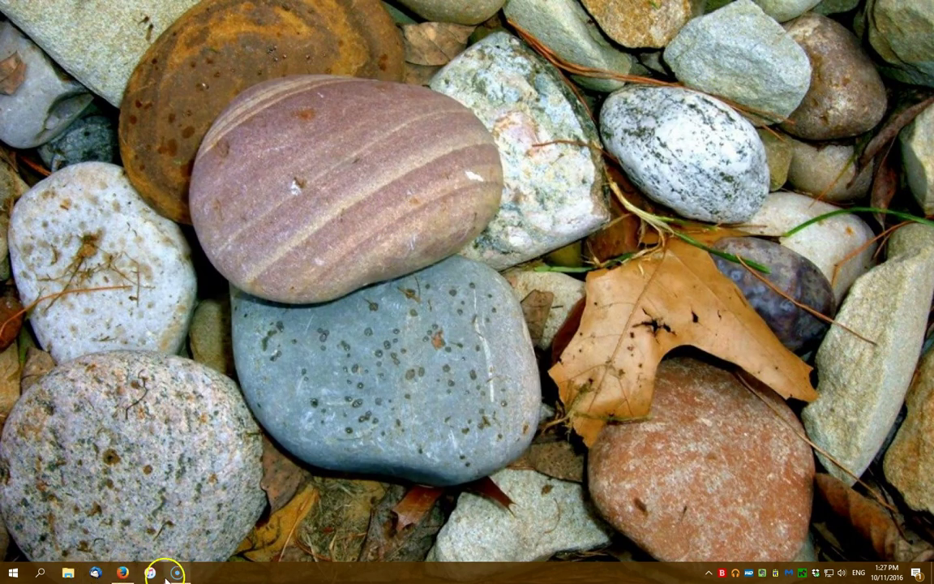
click(68, 573)
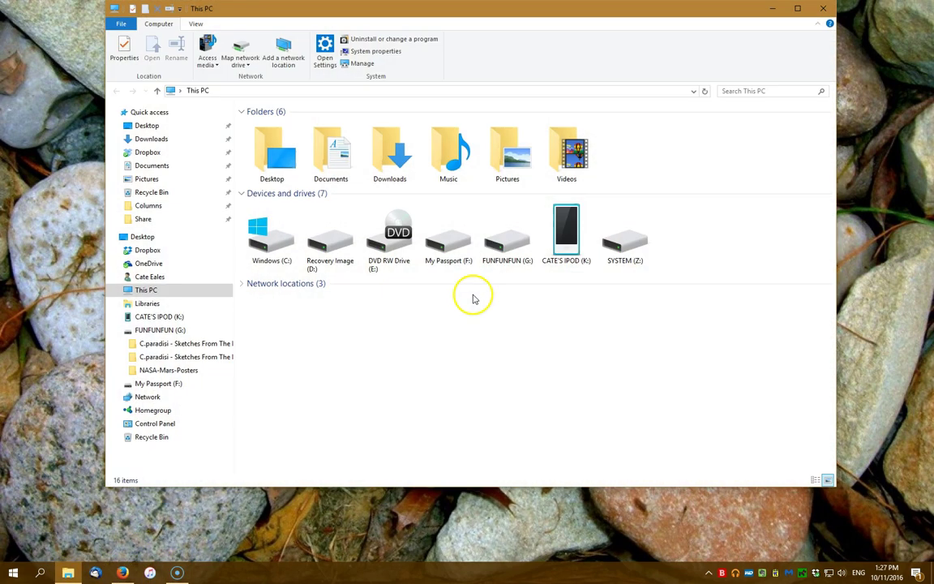
double_click(387, 150)
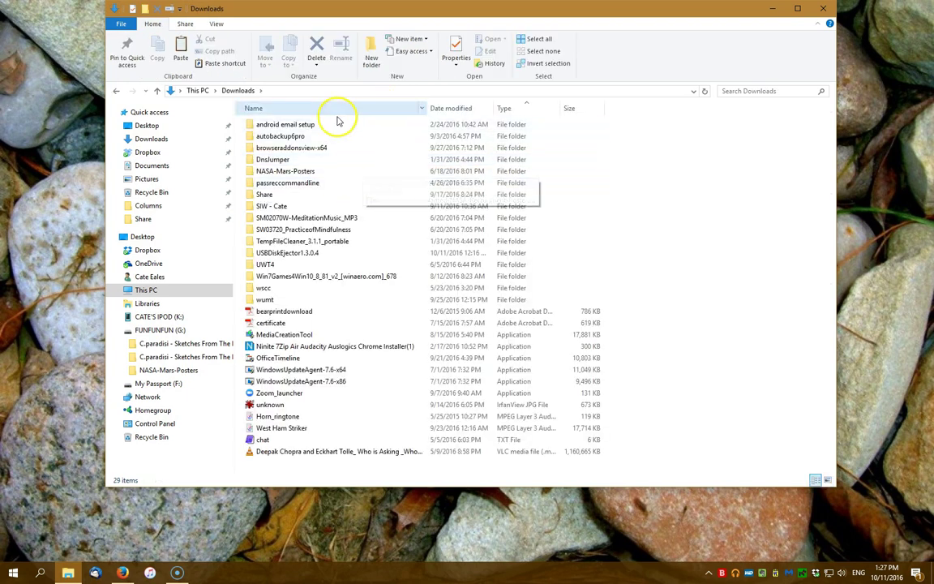
double_click(297, 257)
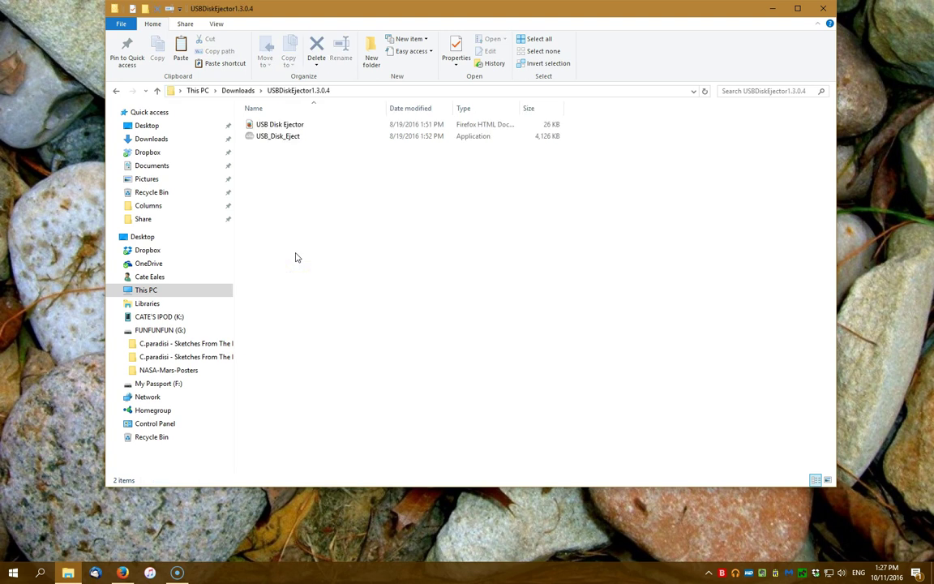
double_click(278, 136)
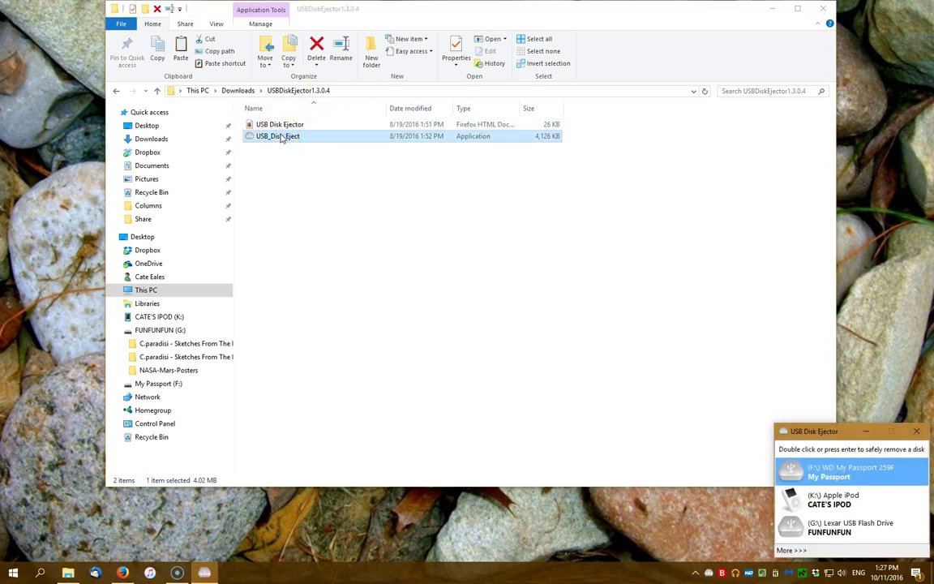
click(772, 9)
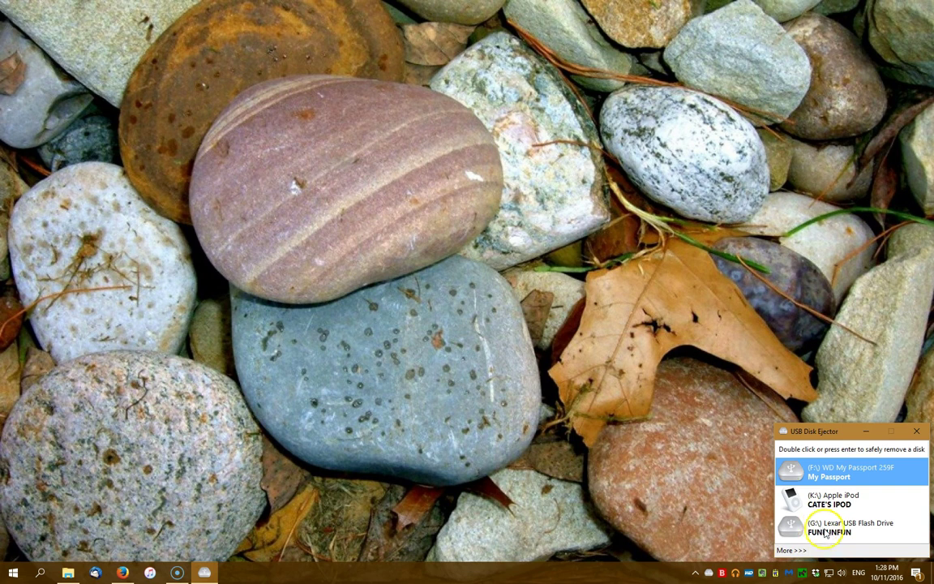
Step: Eject the Lexar FUNFUNFUN (G:) flash drive from USB Disk Ejector's drive list
click(825, 531)
double_click(826, 531)
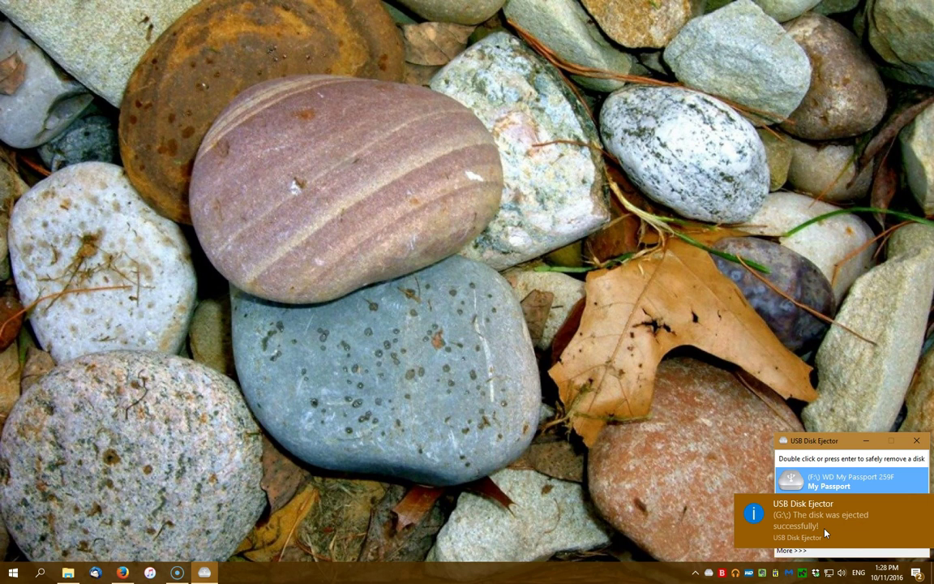
click(803, 440)
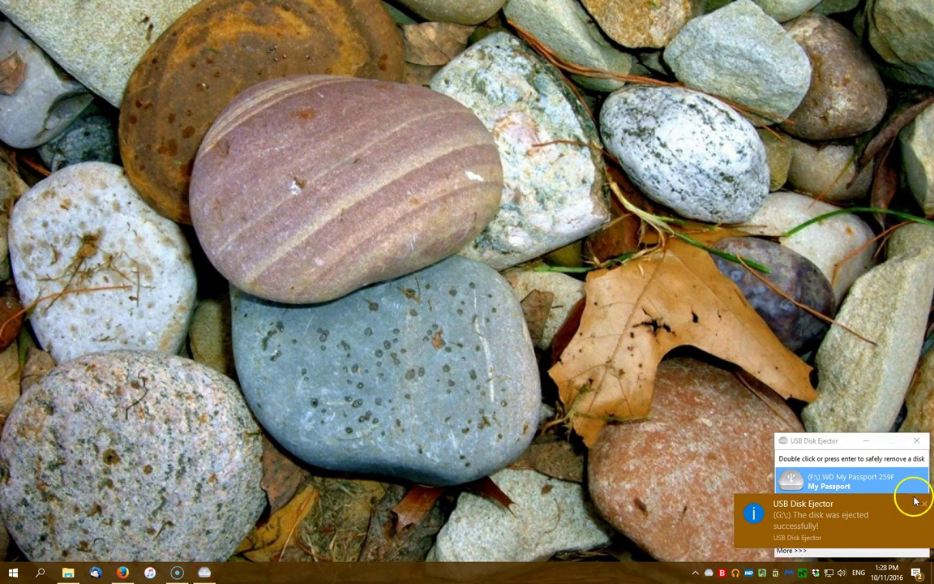
Step: Open USB Disk Ejector Options, check Positioning with docking kept at Bottom Right, then view Card Readers
click(789, 551)
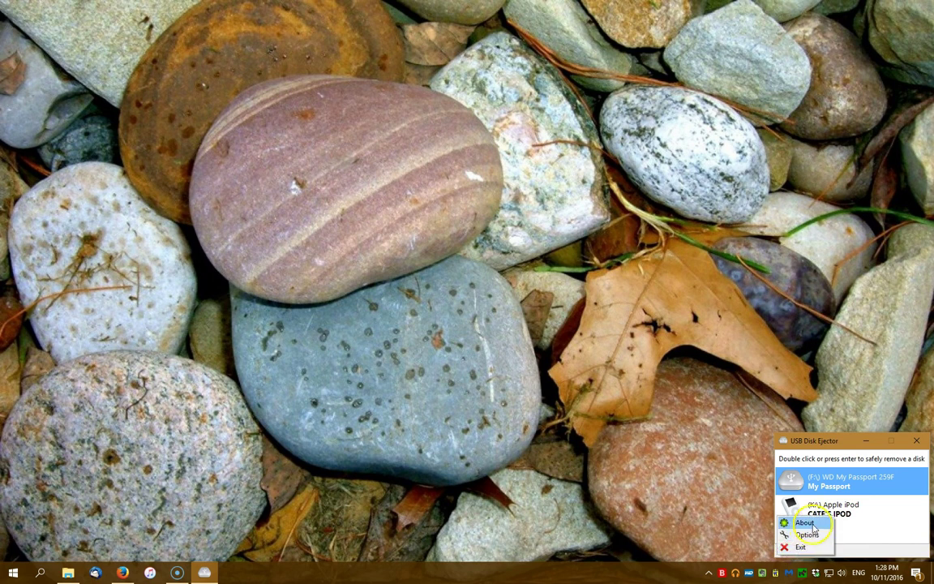
click(807, 535)
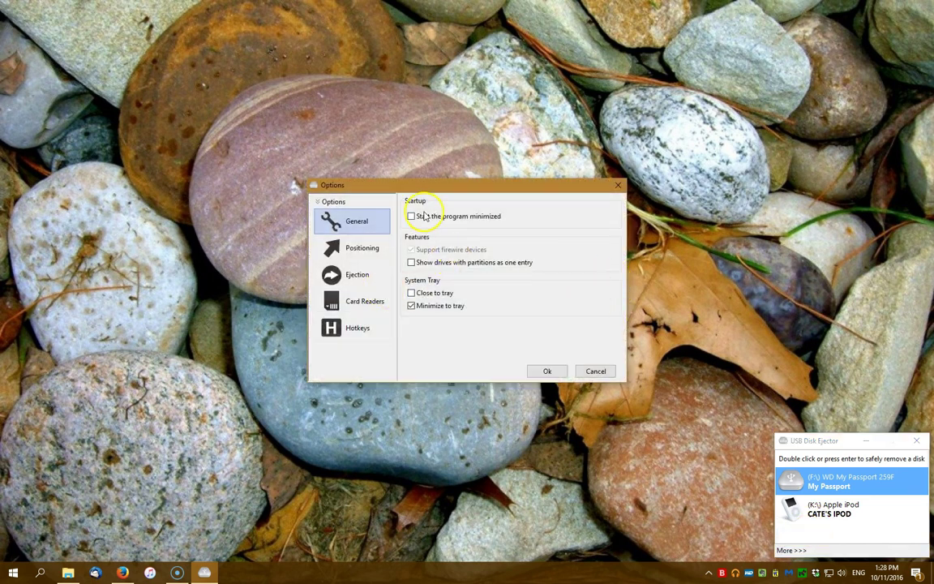
click(355, 247)
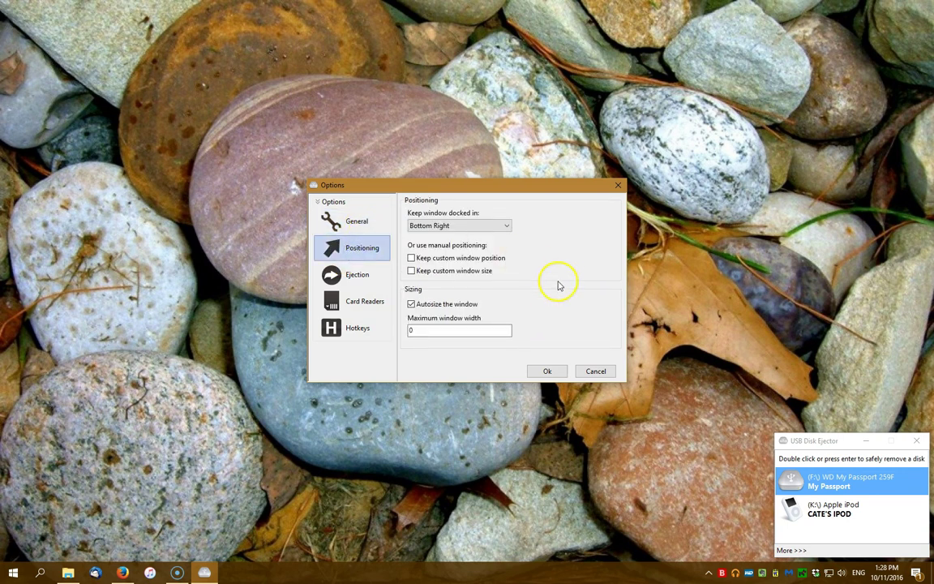
click(477, 227)
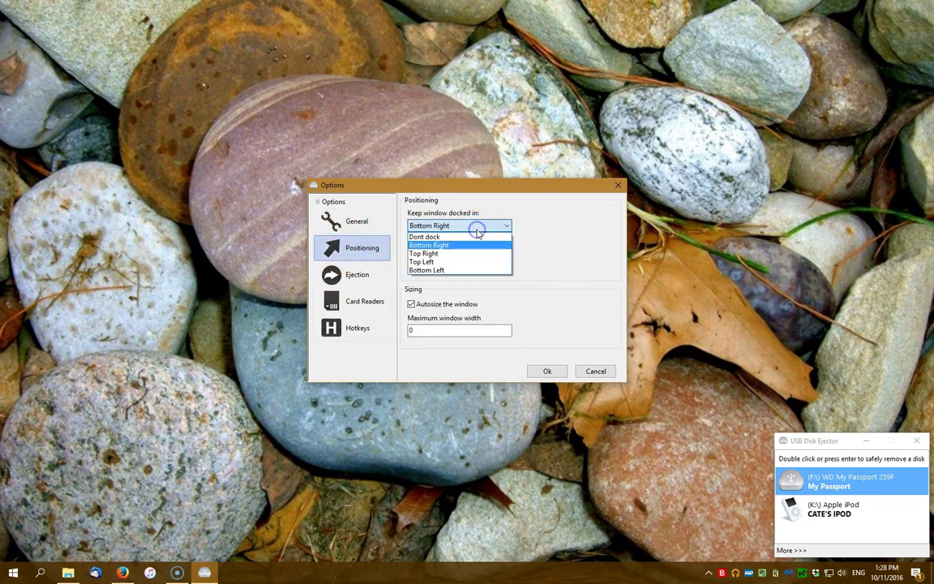
click(429, 201)
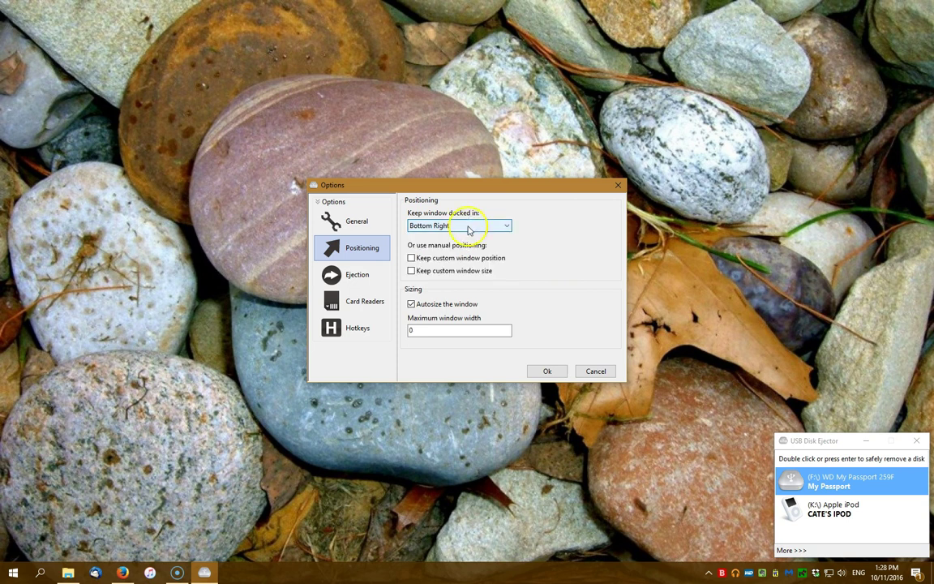
click(354, 302)
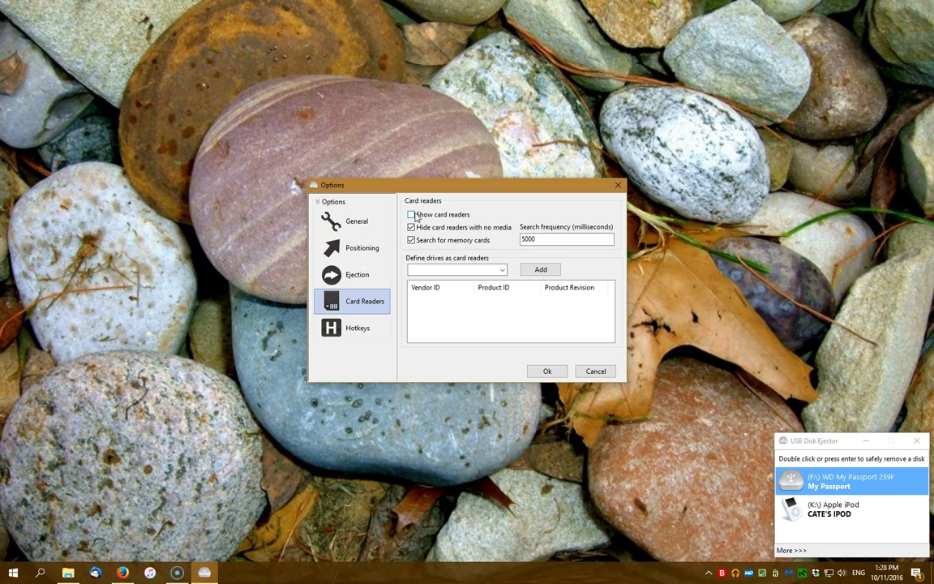
Step: On the Ejection page, choose 'Ask the program to close' and replace balloon tips with Windows' own notifications
click(350, 275)
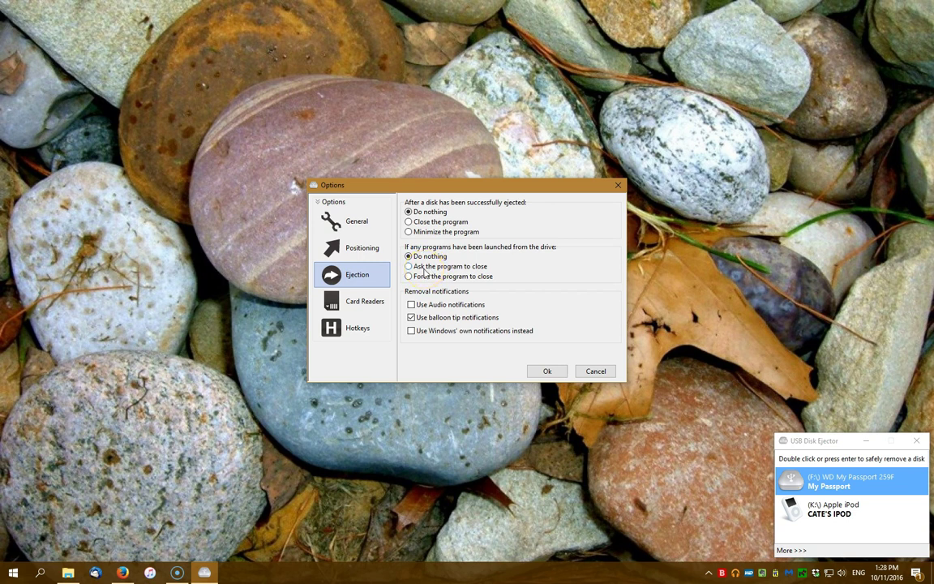
click(412, 268)
click(414, 318)
click(412, 332)
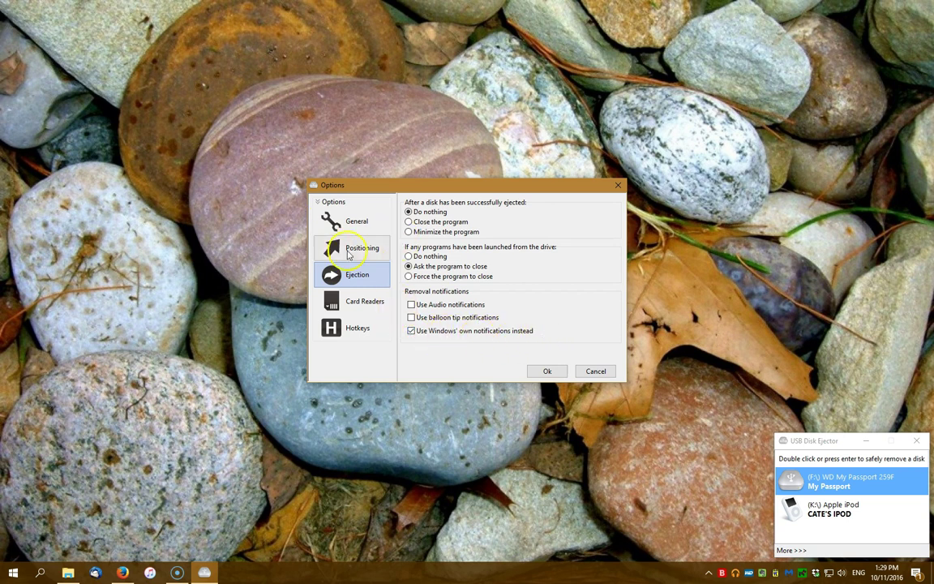
click(548, 371)
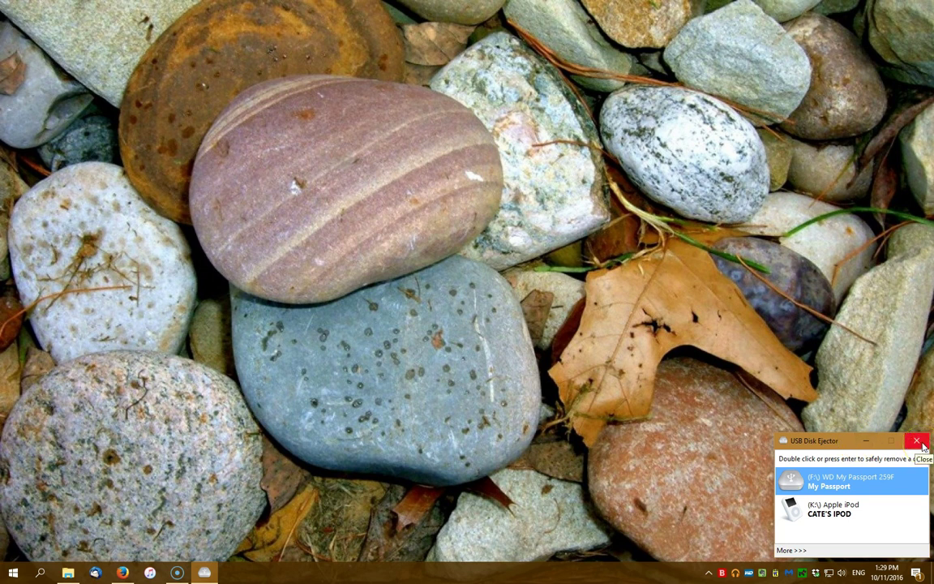
Step: Close the open ejector, run USB_Disk_Eject from FUNFUNFUN (G:), and eject the G: drive with it
click(917, 442)
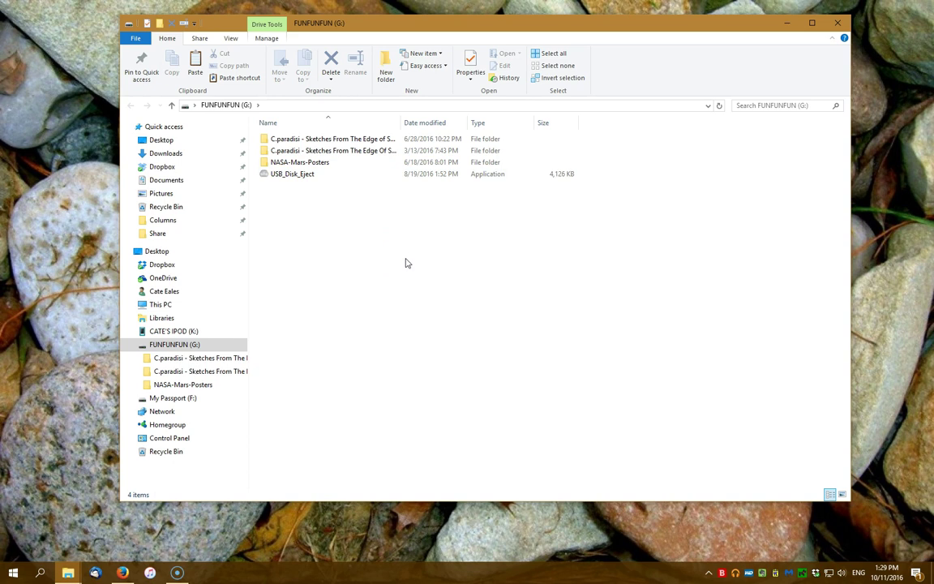
click(403, 273)
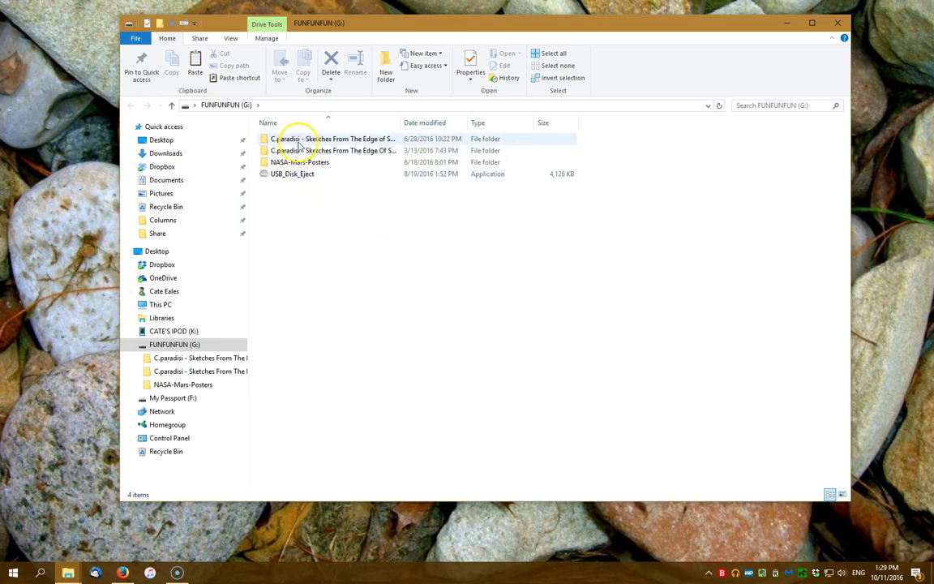
double_click(284, 176)
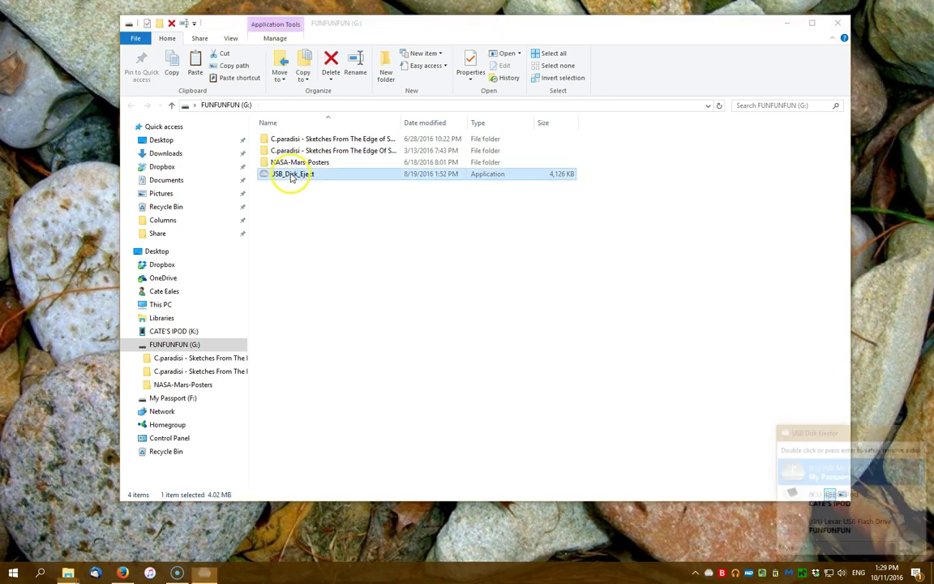
click(821, 531)
click(822, 531)
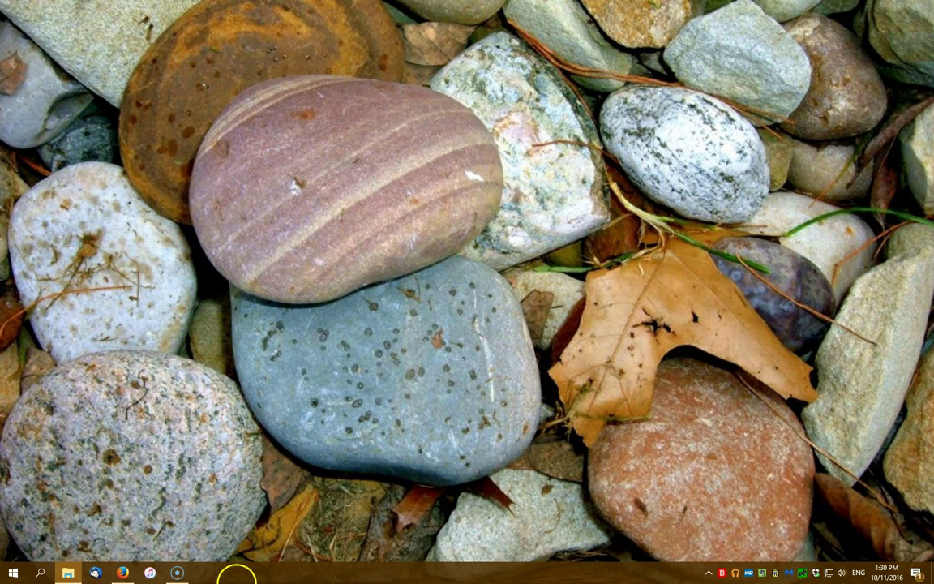
Step: Restore Firefox and show the Computer Care Kelowna homepage tab
click(122, 572)
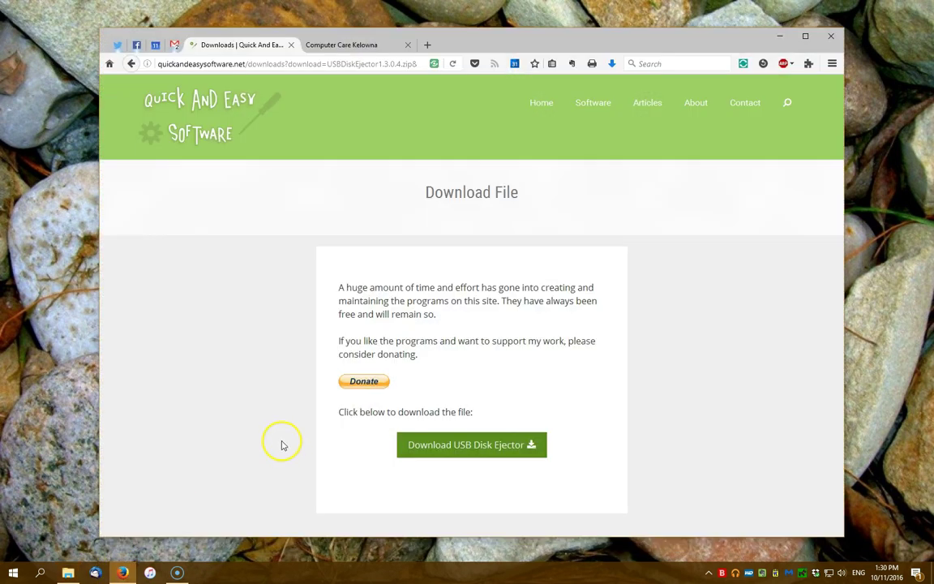
click(360, 47)
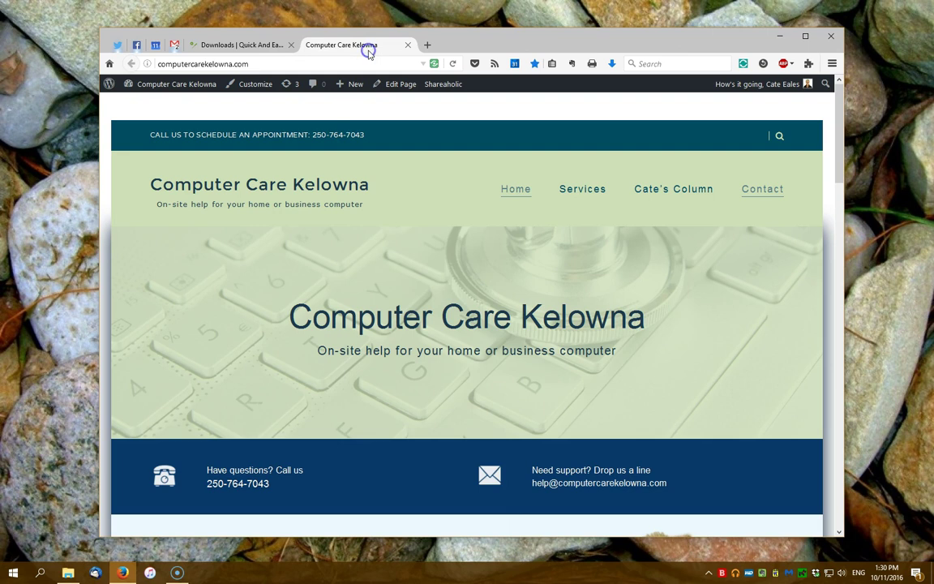